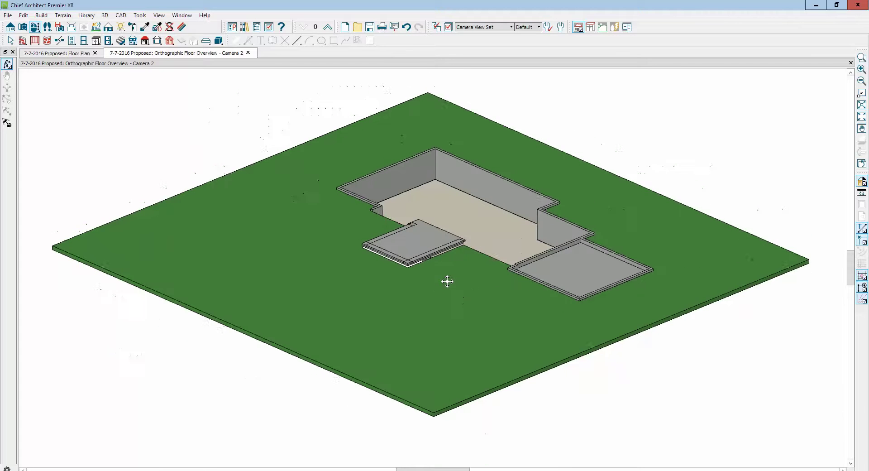
- Orbit the 3D overview around the house front and its foundation
drag(559, 261, 355, 273)
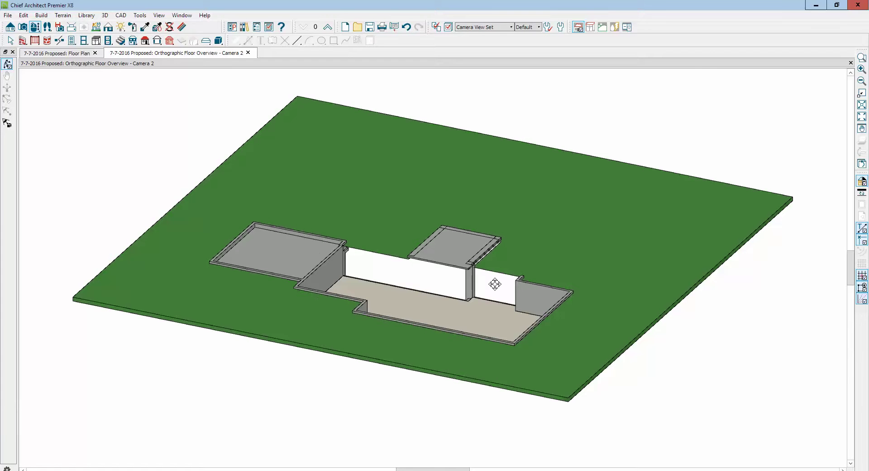
scroll(454, 253, up, 3)
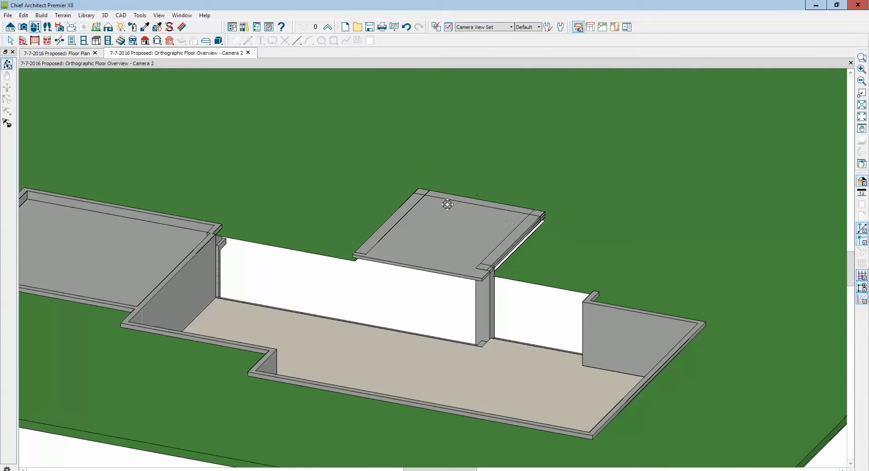
drag(432, 262, 524, 275)
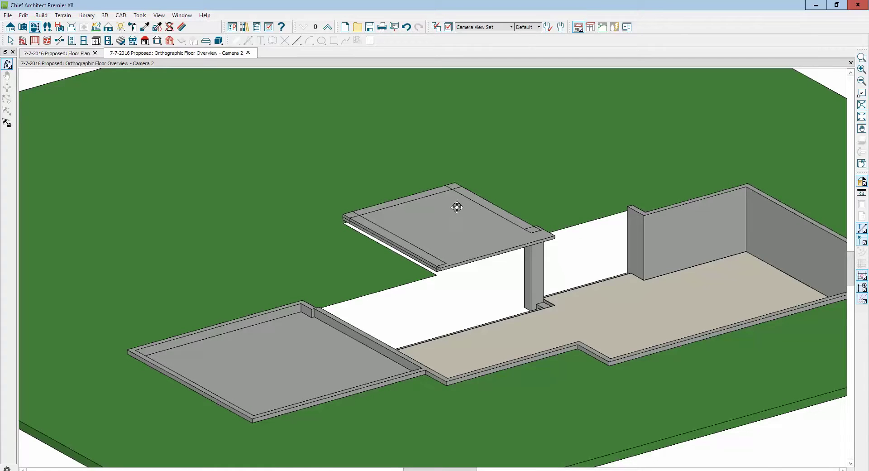
- Back on the floor plan, delete the bump-out's right, bottom and left walls
key(ctrl+Tab)
click(466, 336)
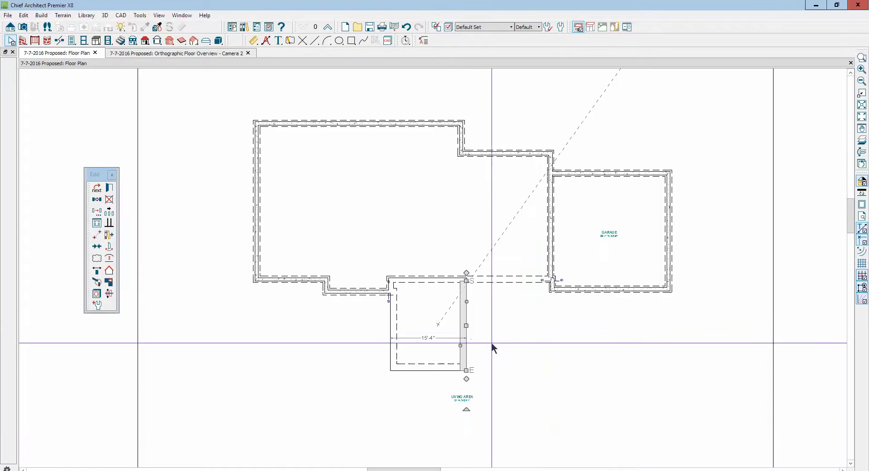
key(Delete)
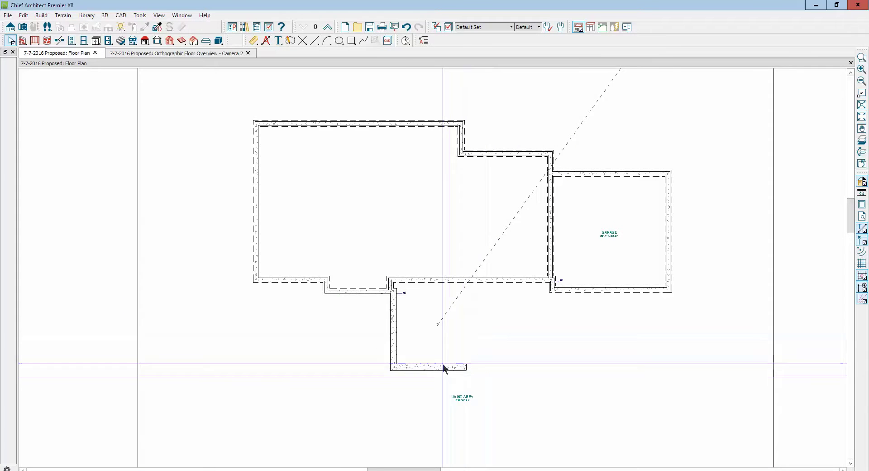
click(443, 366)
key(Delete)
click(394, 342)
key(Delete)
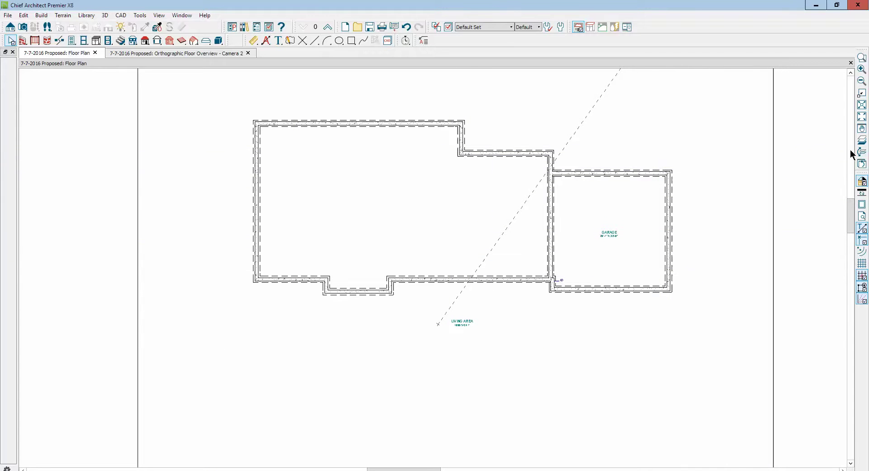
- Show earlier walls as a red reference outline and move the LIVING AREA label right of it
click(862, 142)
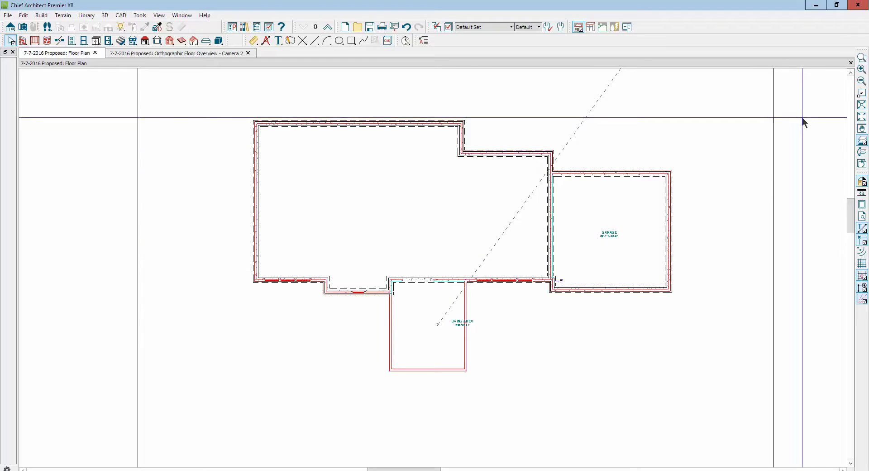
click(862, 58)
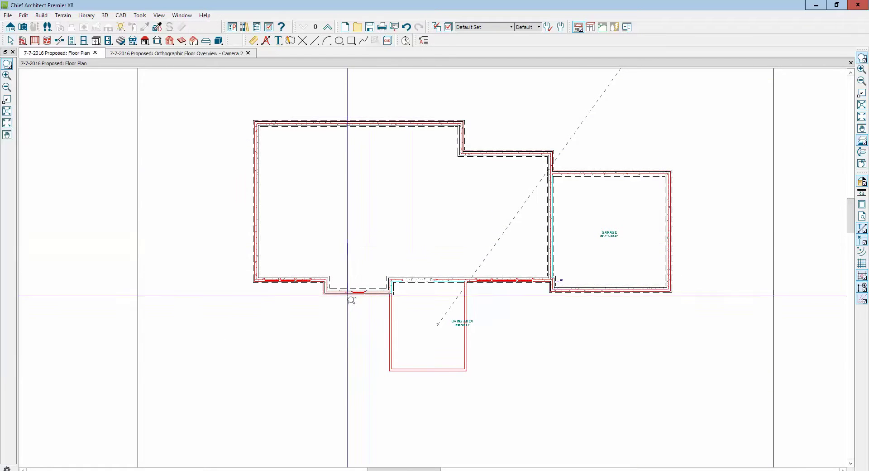
drag(348, 242, 496, 409)
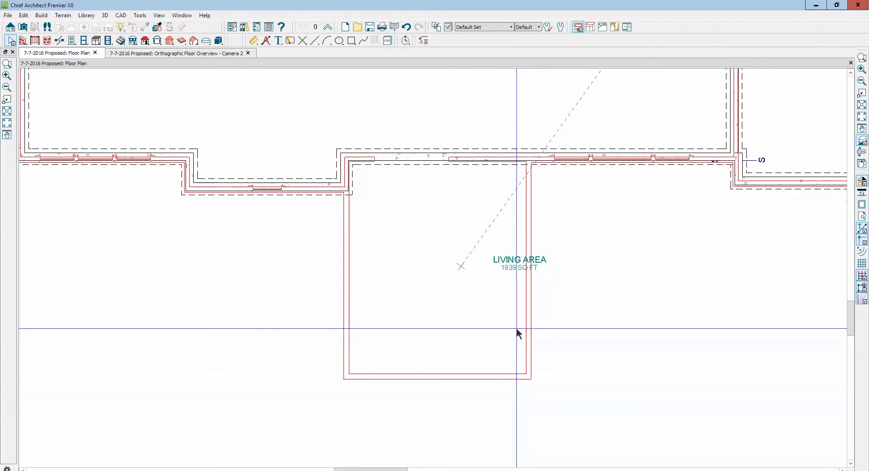
click(520, 260)
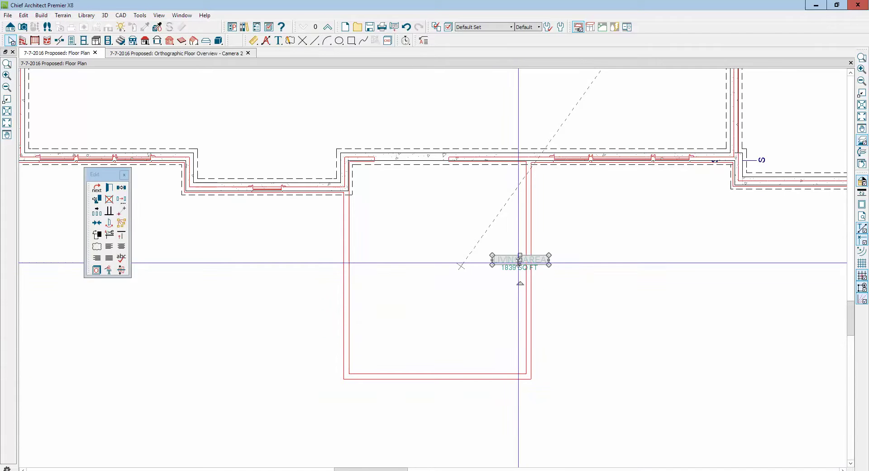
drag(520, 260, 611, 262)
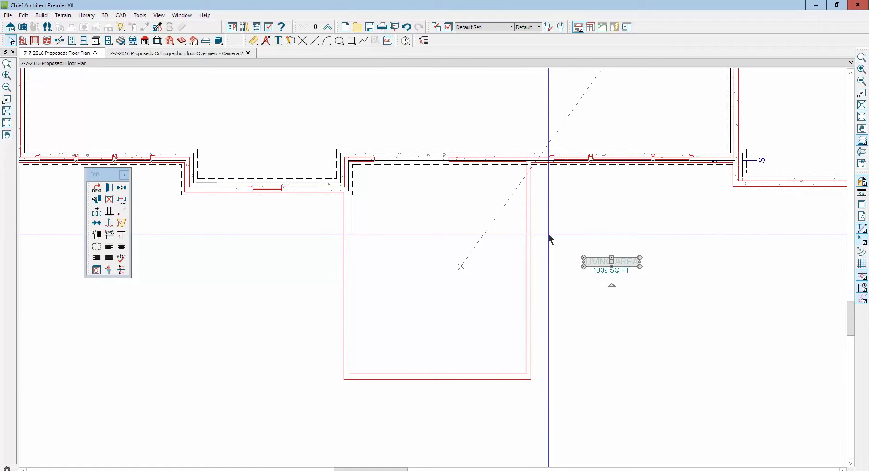
- Draw a CAD rectangle over the old bump-out footprint and select it
click(352, 42)
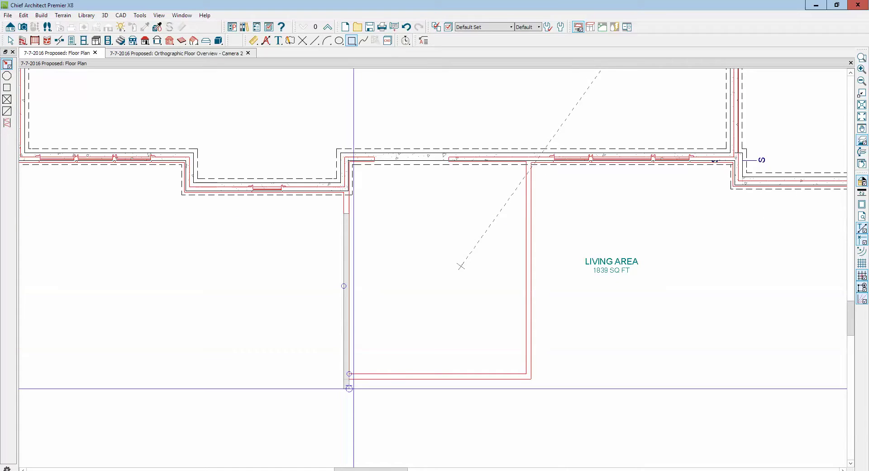
drag(354, 388, 530, 379)
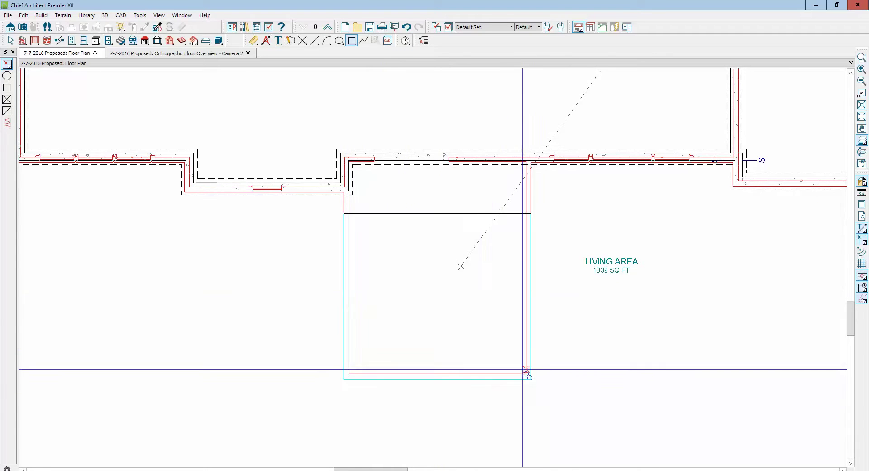
click(475, 211)
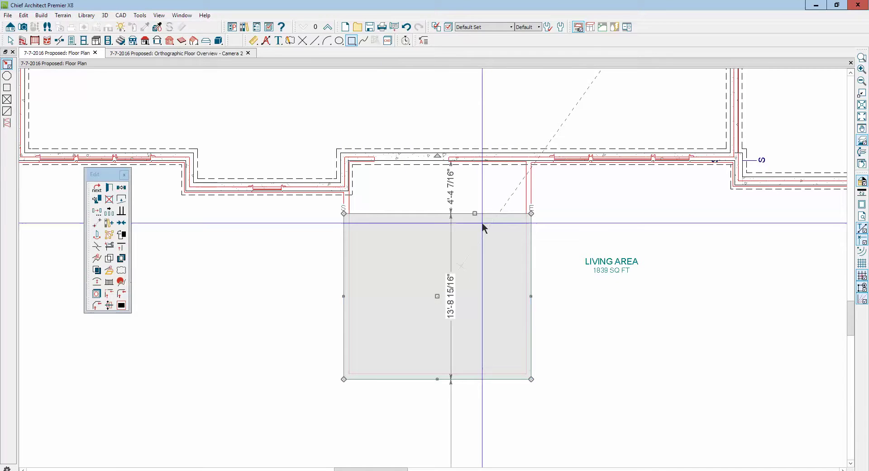
- Break the rectangle's top edge and stretch its edges up to the foundation wall, with the grid hidden
click(96, 247)
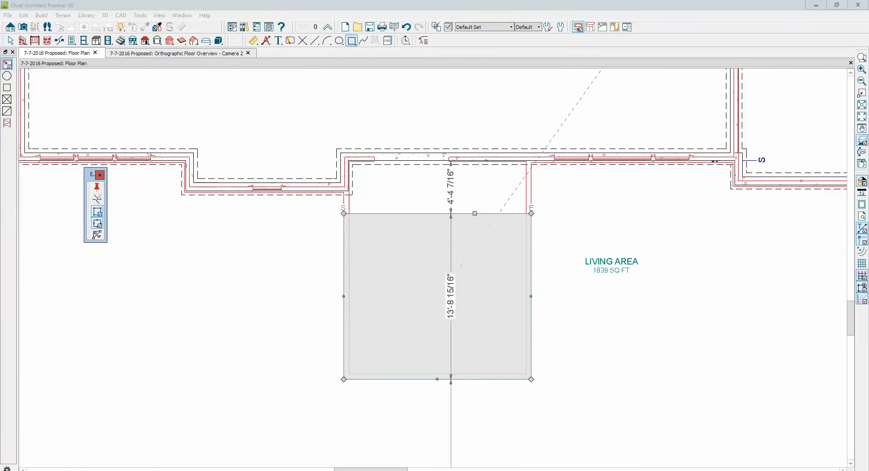
click(349, 214)
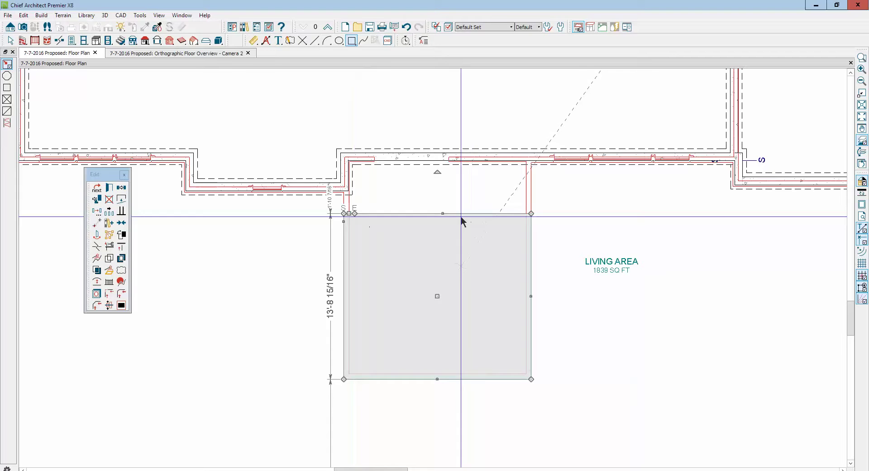
drag(446, 214, 446, 162)
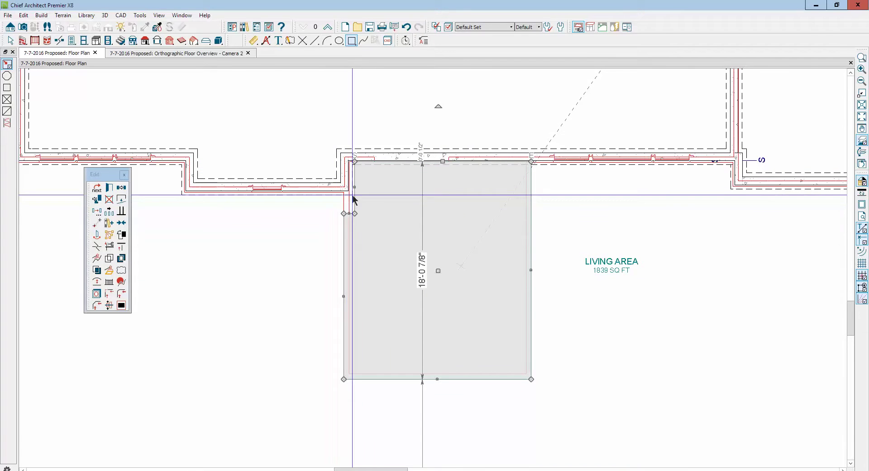
drag(355, 188, 349, 189)
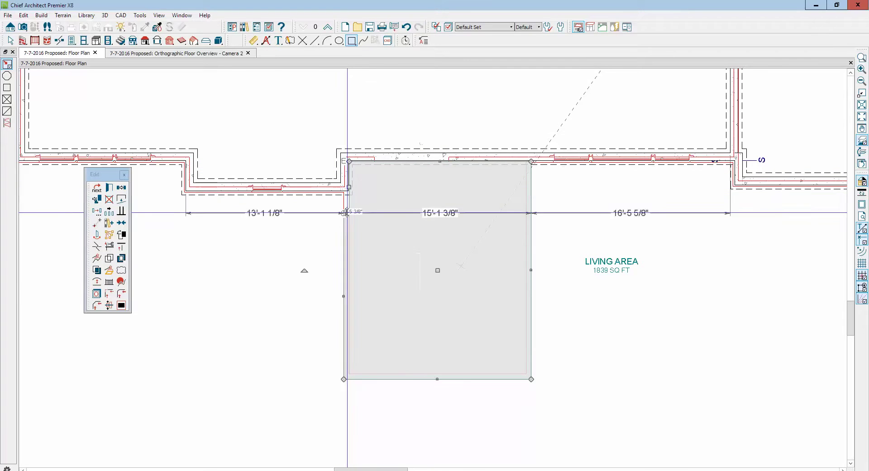
scroll(348, 227, up, 5)
scroll(347, 228, down, 1)
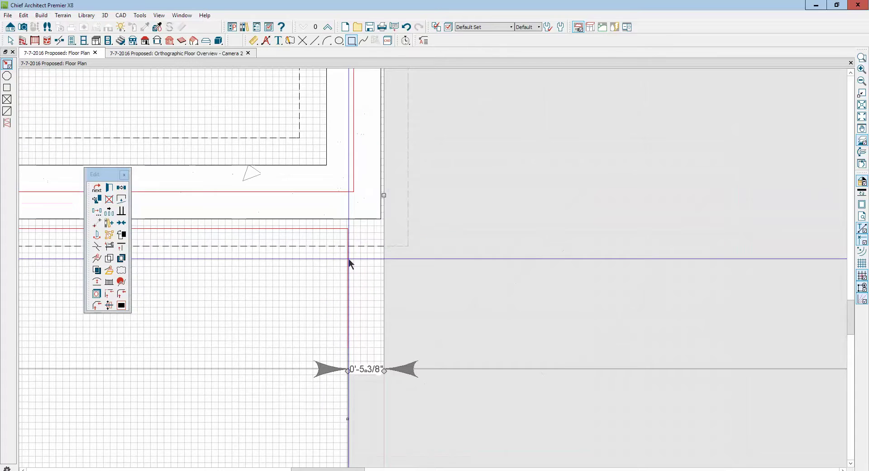
click(862, 275)
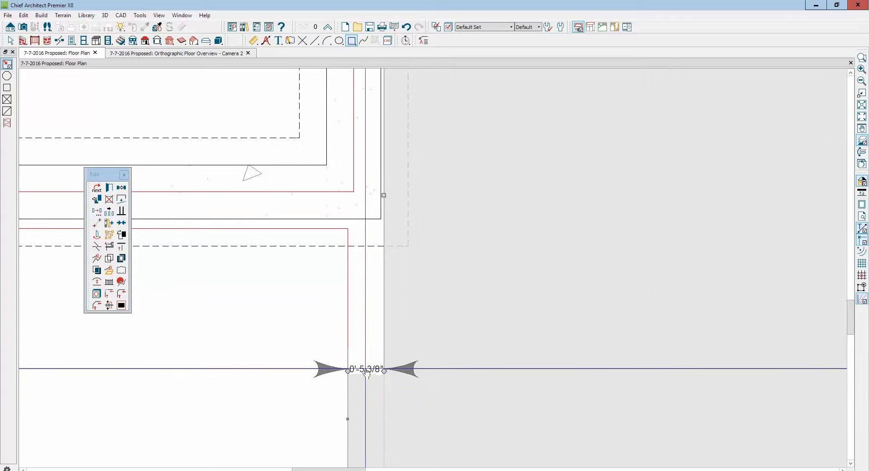
drag(367, 370, 378, 218)
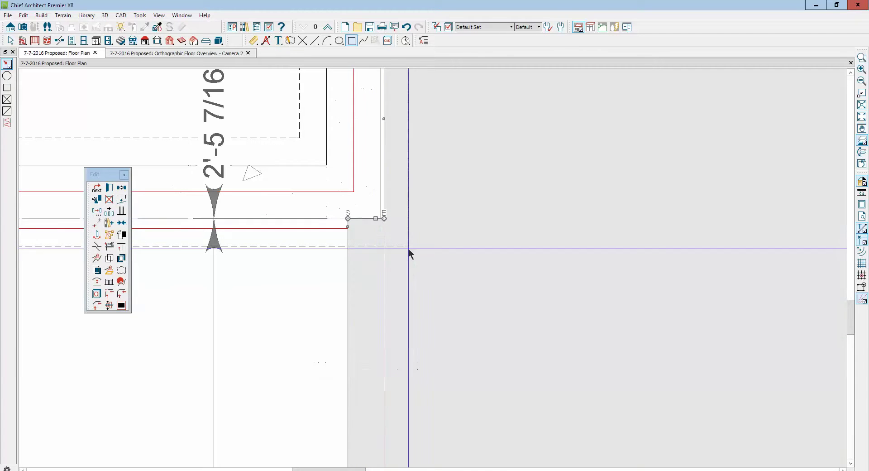
scroll(490, 179, down, 5)
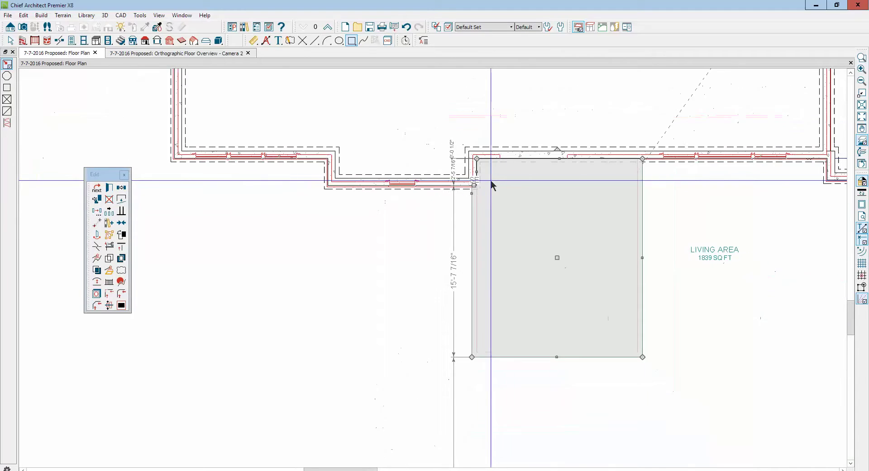
- Convert the rectangle to a Slab with Footing: 4" slab, 18" wide by 12" high footing
click(109, 271)
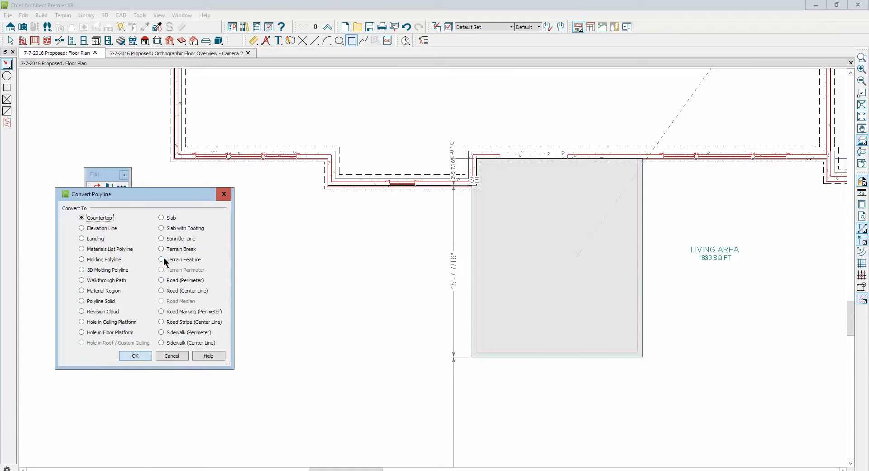
click(131, 356)
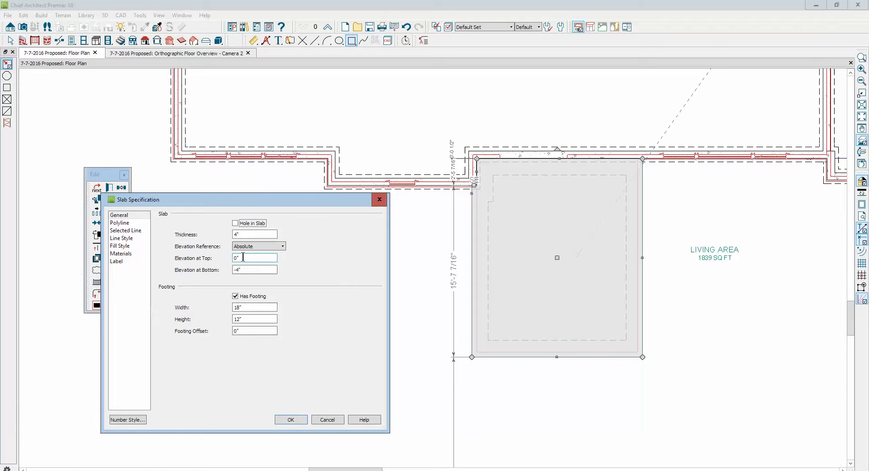
click(300, 423)
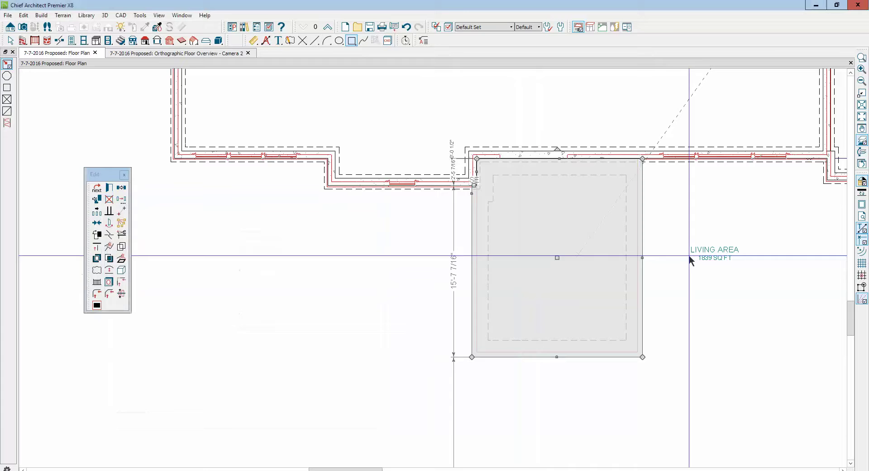
- Turn off colour for the plan lines and zoom in on the slab corner
scroll(513, 232, up, 1)
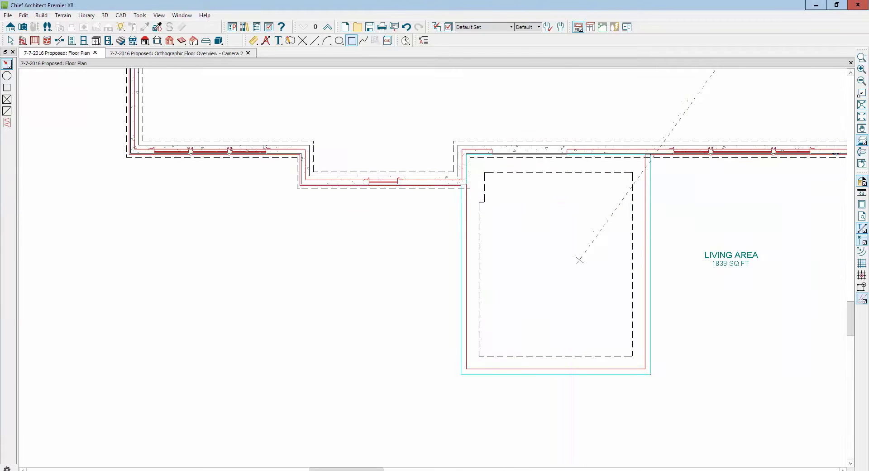
click(862, 142)
scroll(609, 235, up, 2)
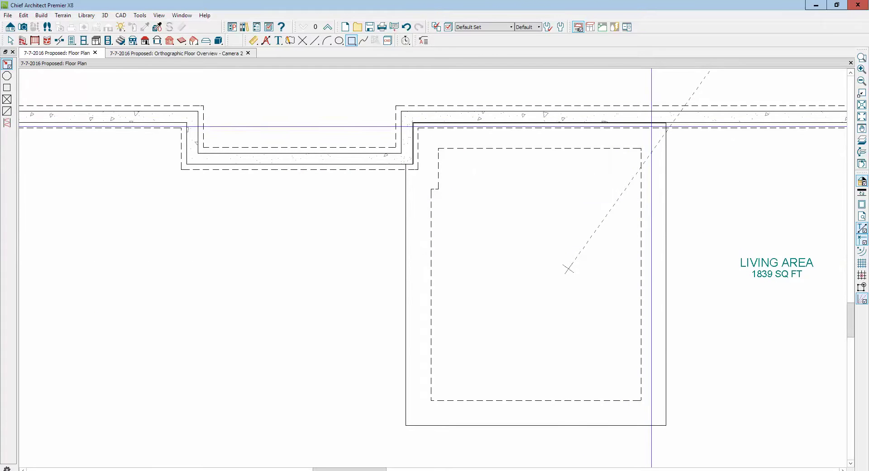
scroll(443, 123, down, 1)
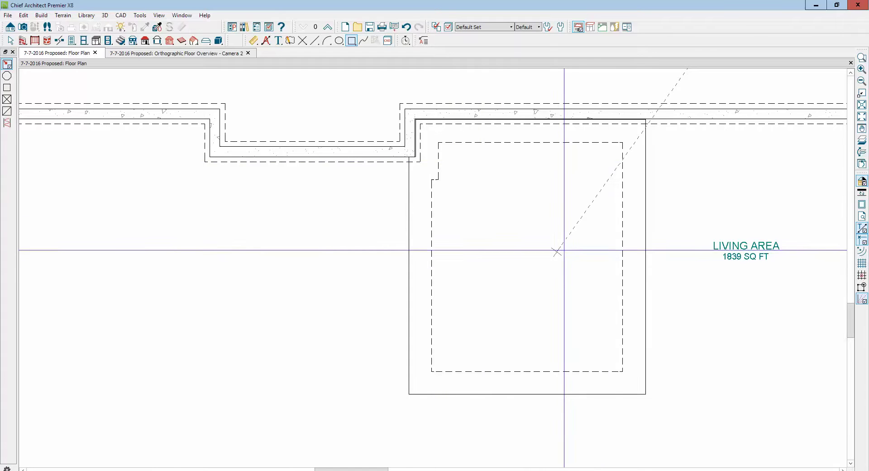
scroll(564, 250, down, 4)
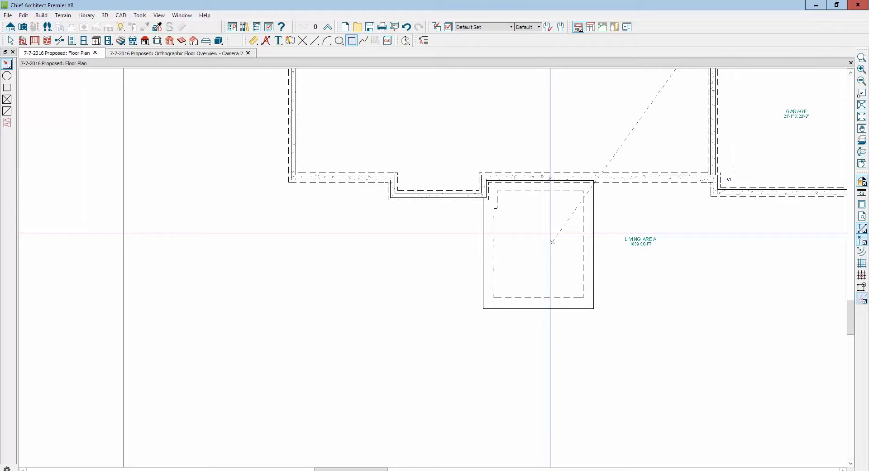
scroll(530, 201, up, 5)
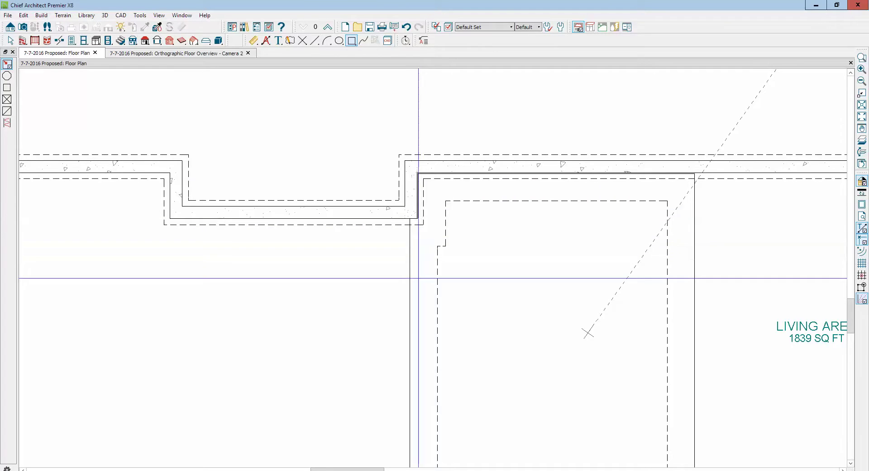
- Delete the small stray box near the slab's corner
key(space)
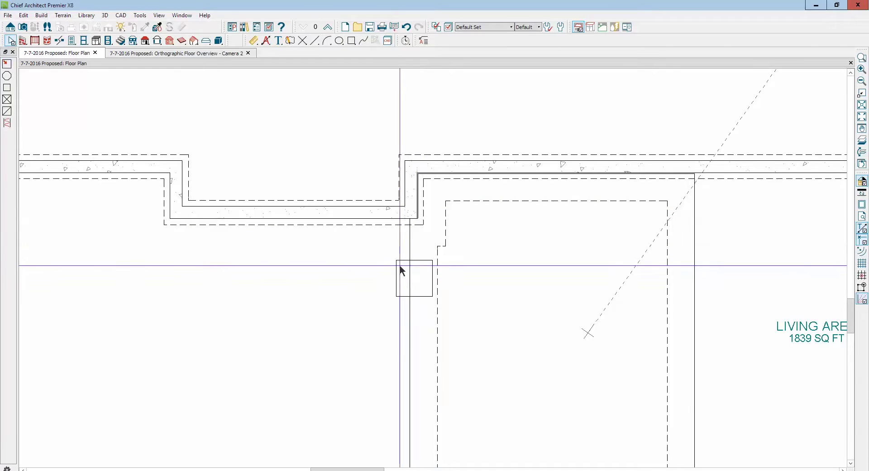
click(398, 264)
key(Delete)
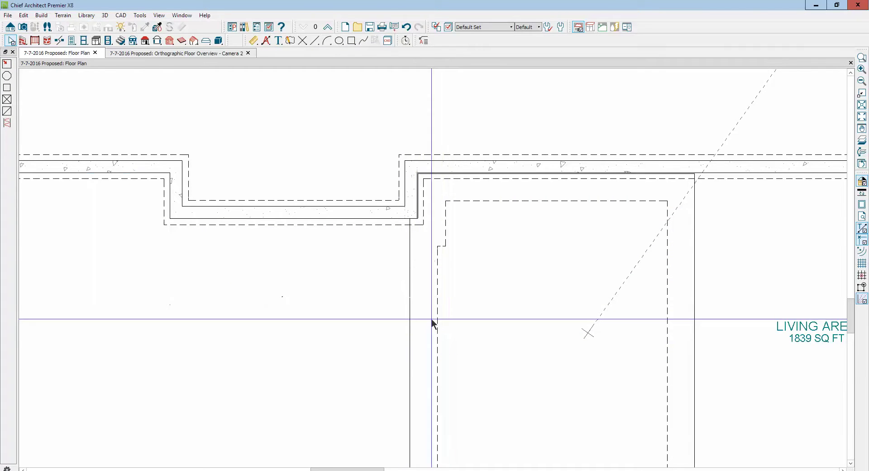
- Undo the box deletion, then snap the slab's left edge against the foundation
key(ctrl+z)
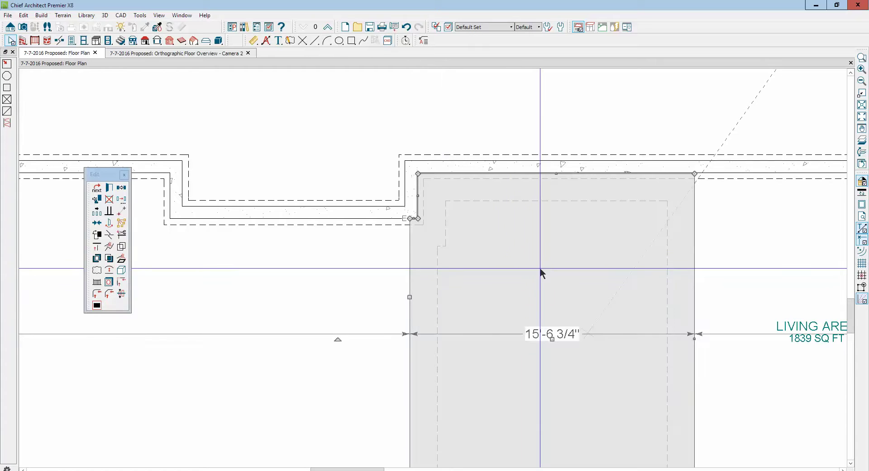
key(Escape)
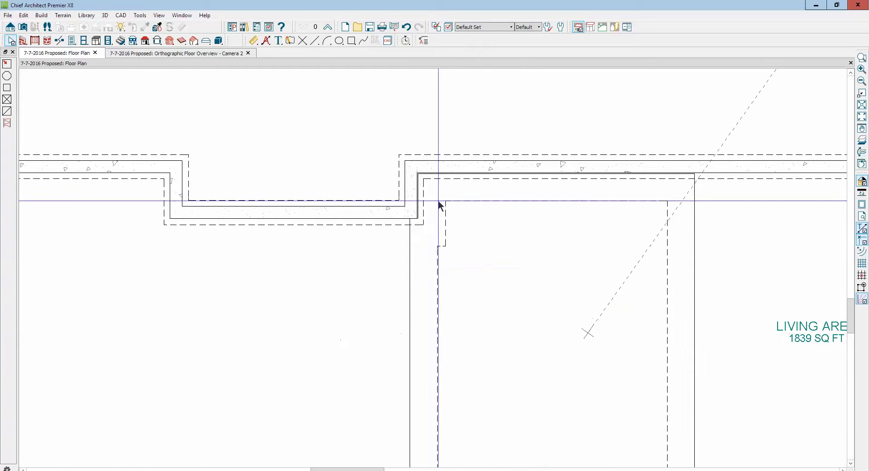
scroll(416, 200, up, 4)
click(411, 208)
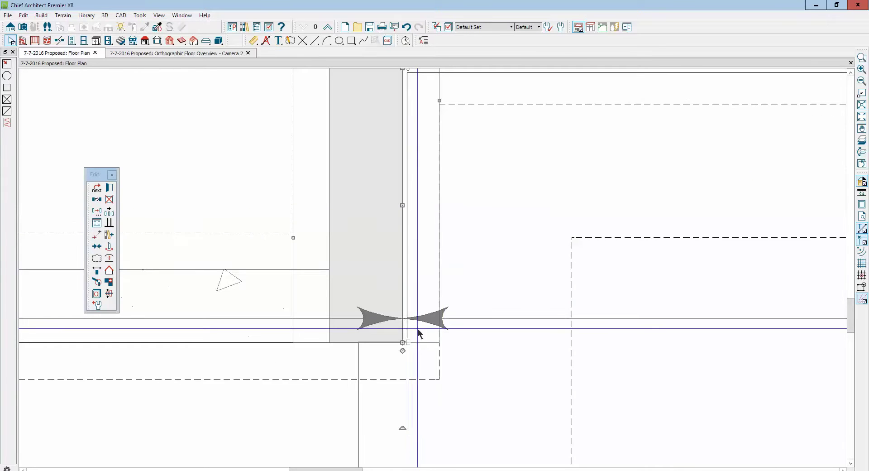
click(425, 284)
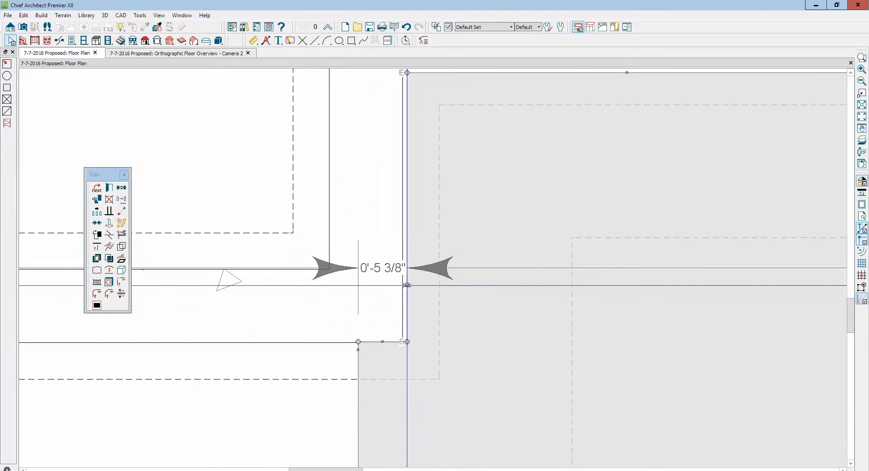
drag(407, 288, 402, 288)
scroll(504, 272, down, 3)
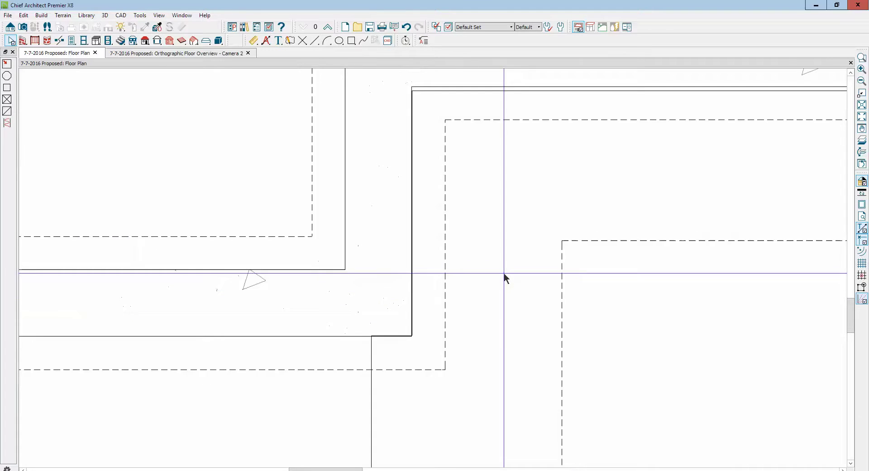
scroll(543, 254, up, 3)
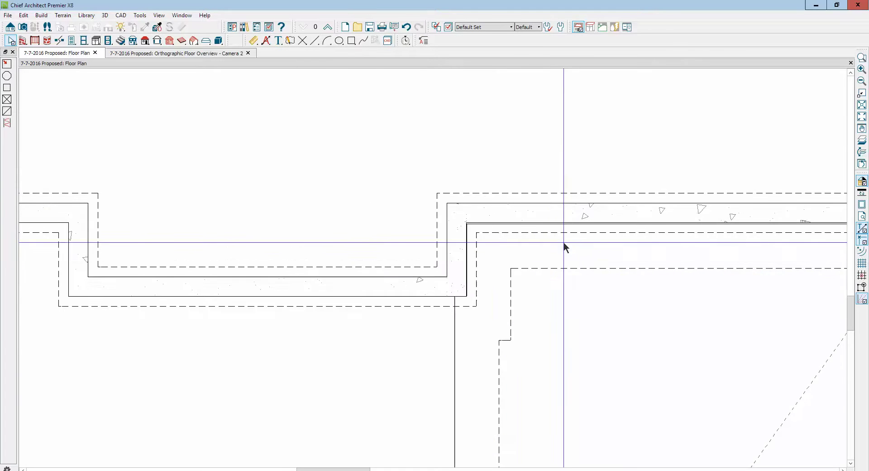
- Pull the slab's top edge up to meet the foundation wall and deselect it
click(448, 336)
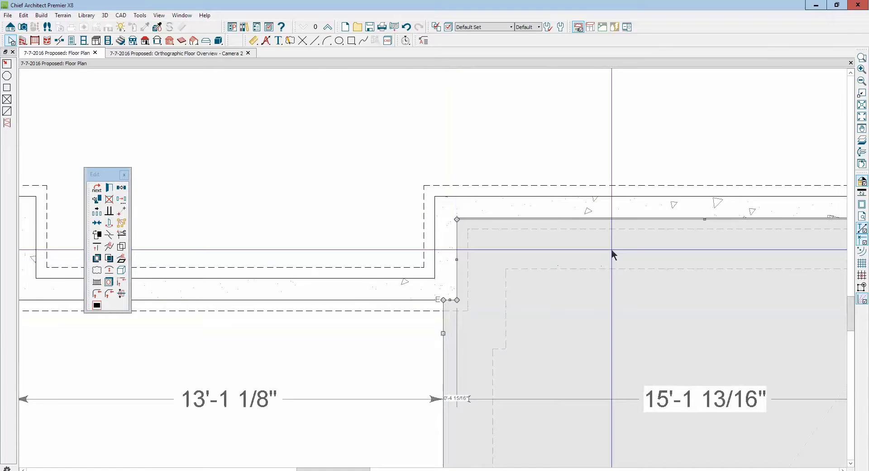
scroll(612, 251, up, 3)
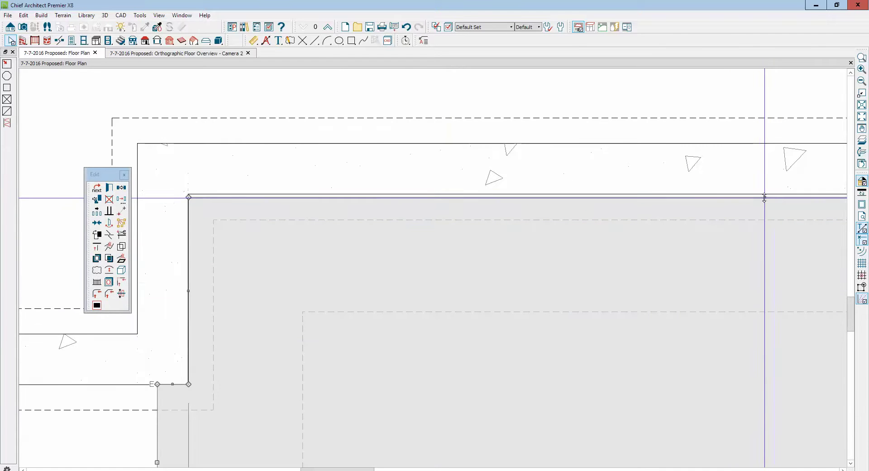
drag(763, 196, 635, 204)
scroll(747, 272, down, 5)
key(Escape)
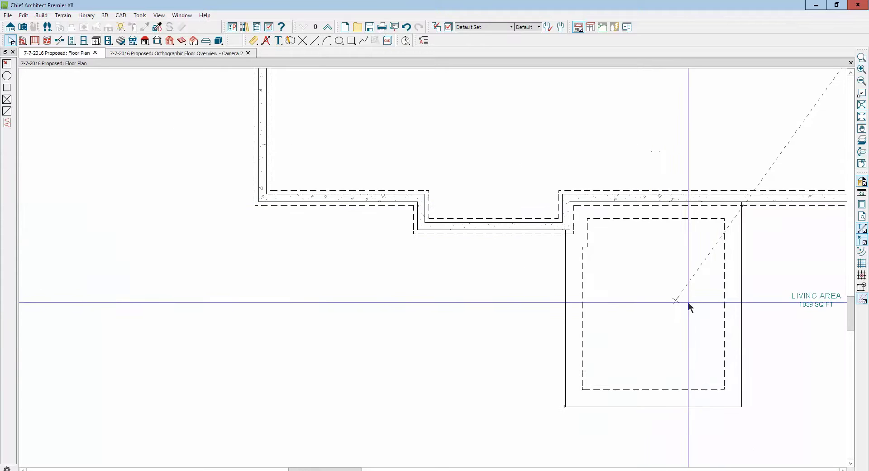
scroll(787, 334, up, 3)
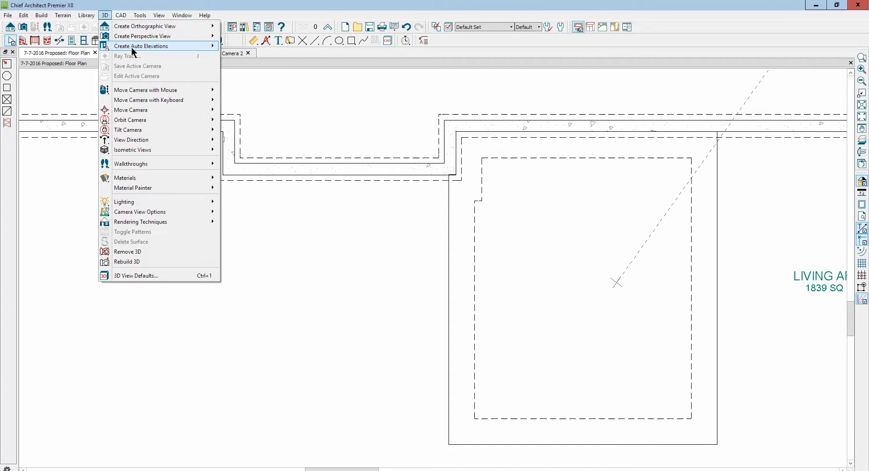
- Zoom and pan a 3D perspective overview onto the addition's foundation corner, then close it
mouse_move(133, 36)
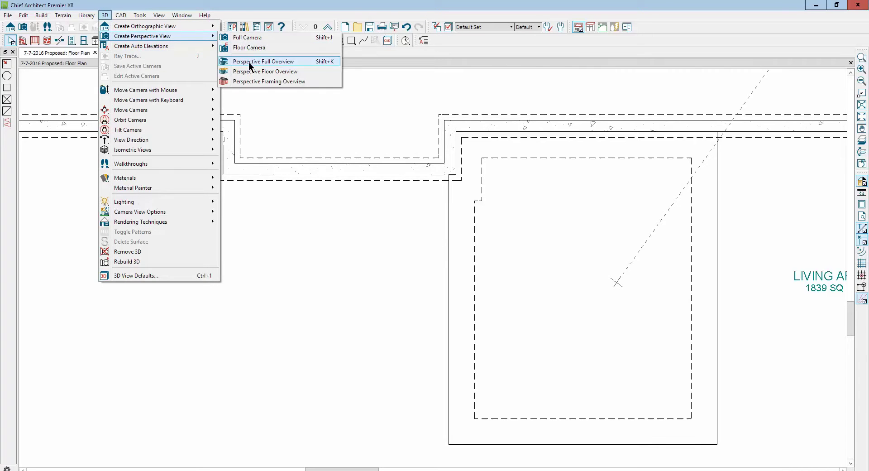
click(249, 63)
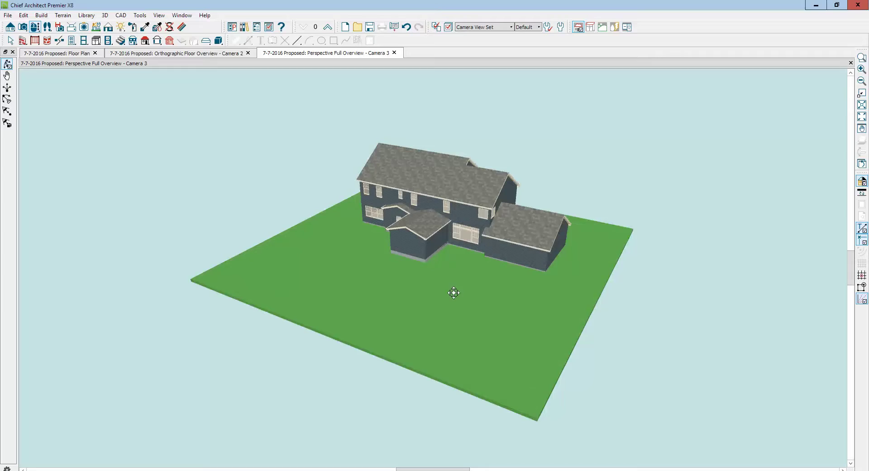
scroll(432, 259, up, 5)
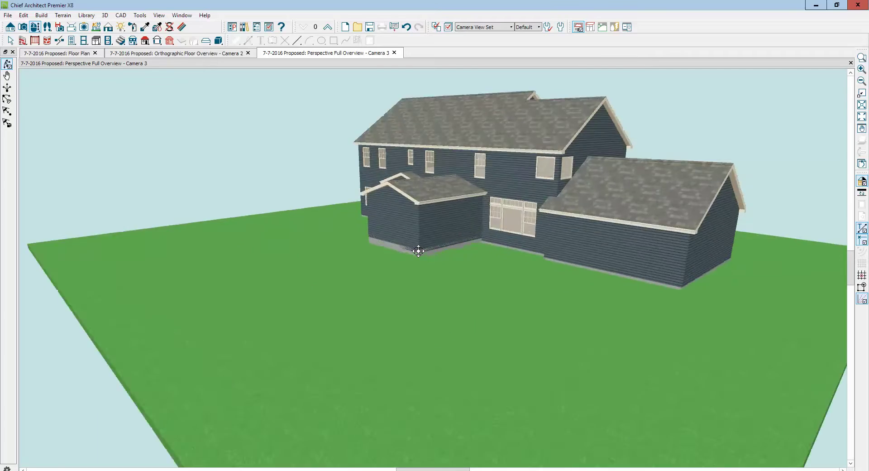
scroll(418, 251, up, 5)
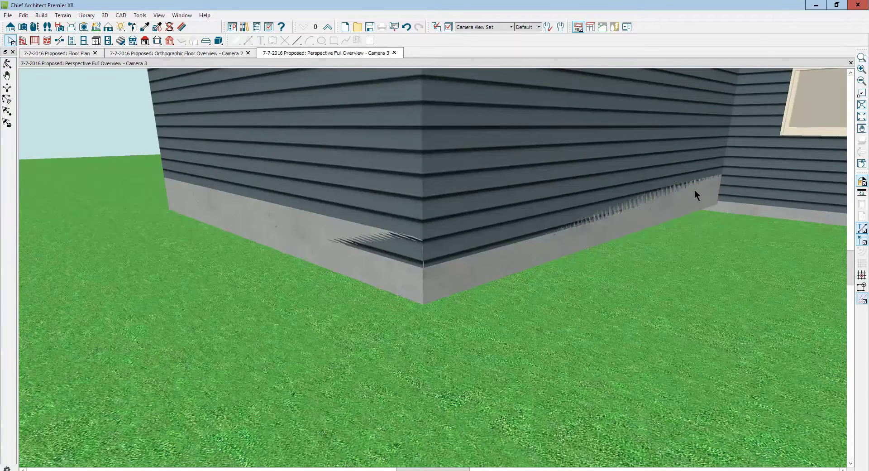
middle_drag(695, 189, 664, 229)
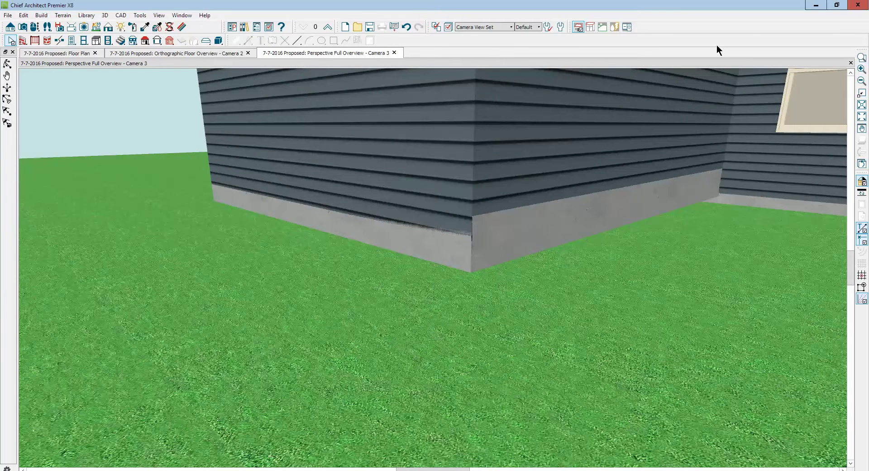
click(852, 64)
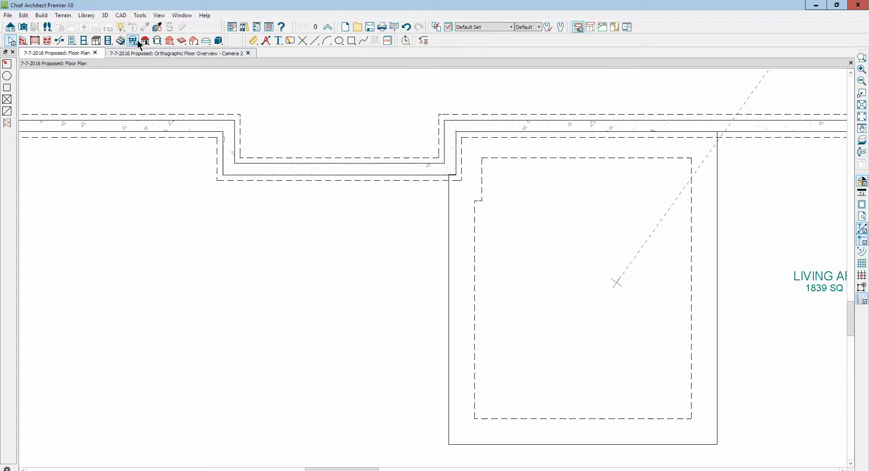
click(106, 16)
mouse_move(129, 46)
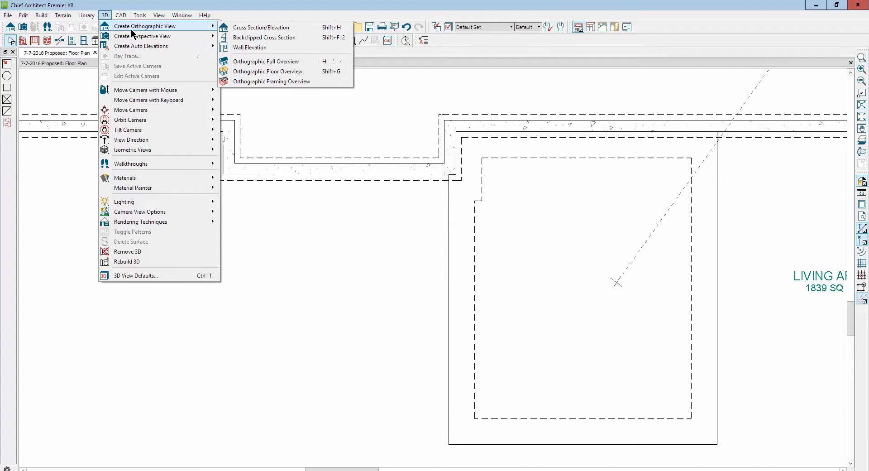
click(268, 71)
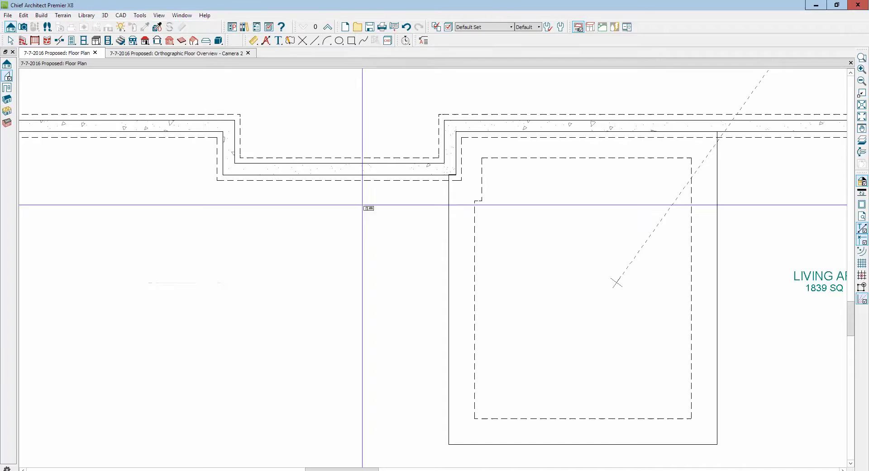
mouse_move(569, 362)
mouse_down()
mouse_move(555, 466)
mouse_move(569, 467)
mouse_up()
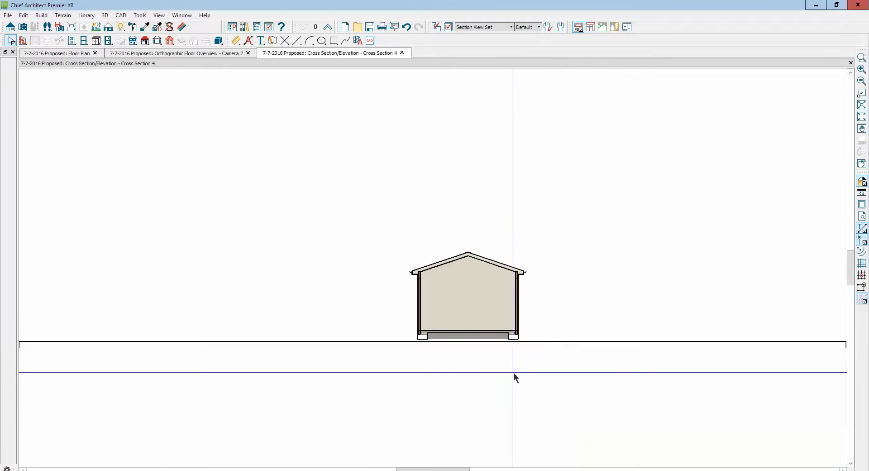
scroll(493, 362, up, 4)
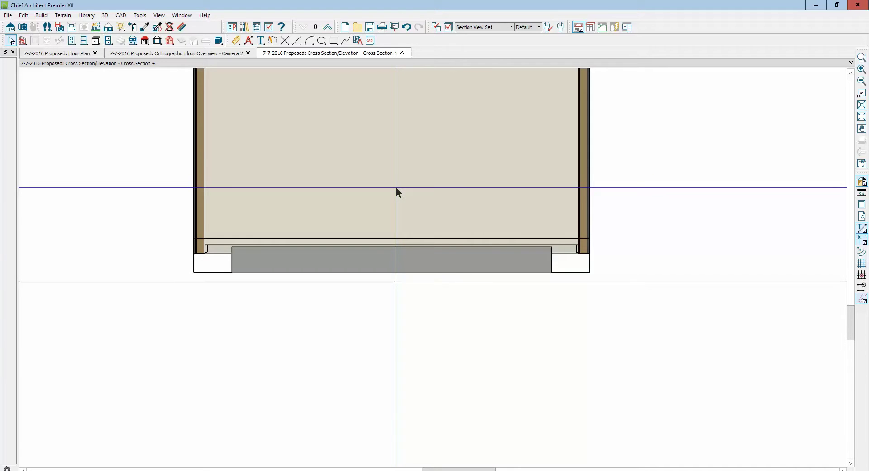
click(850, 63)
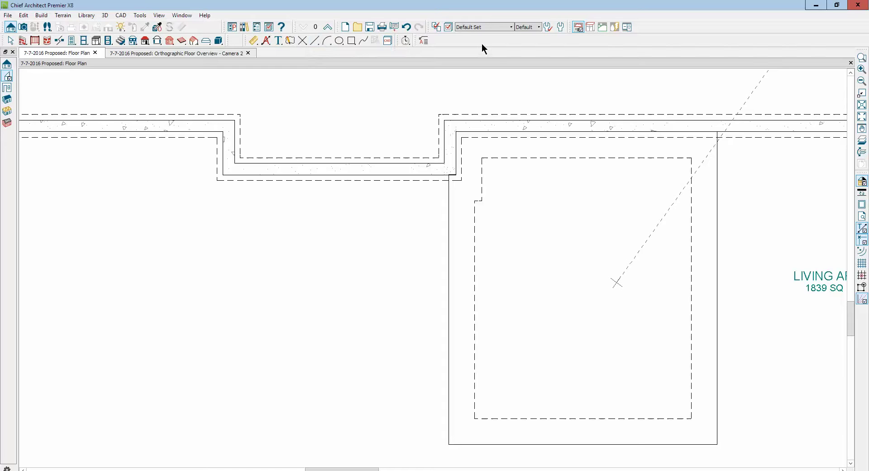
- Bring up the toolbar display options and dismiss them without changes
right_click(514, 40)
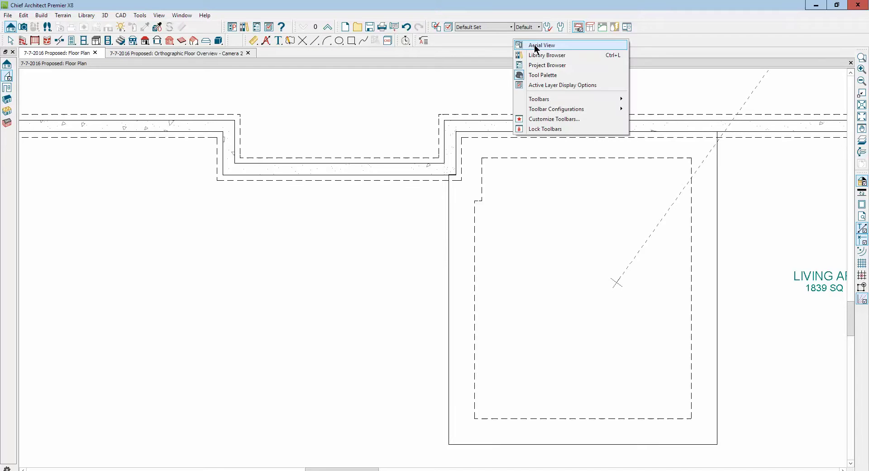
mouse_move(550, 102)
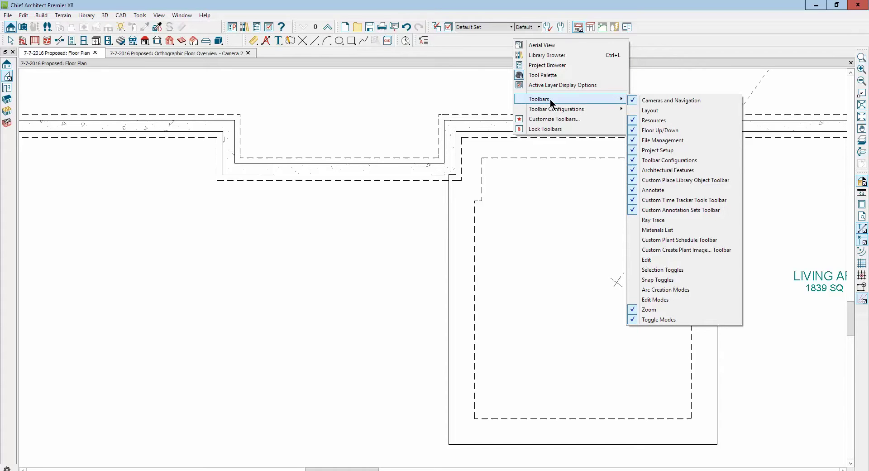
click(450, 40)
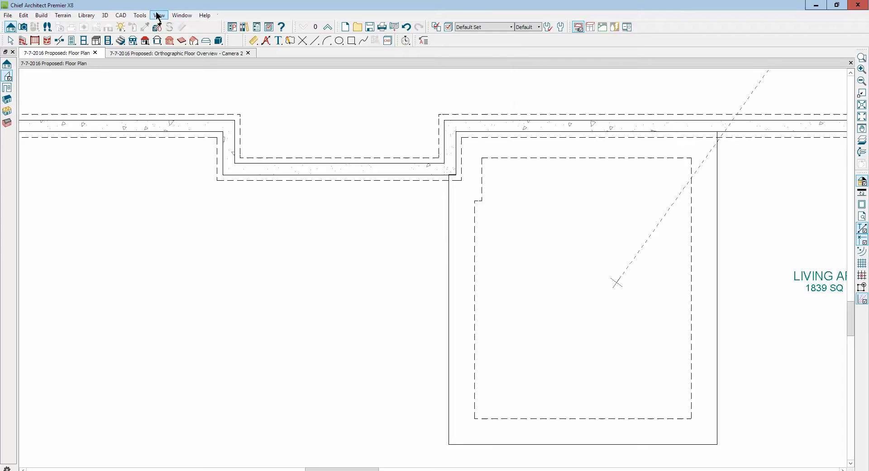
- Switch the toolbars to Default Configuration through Customize Toolbars' Configurations list
click(142, 17)
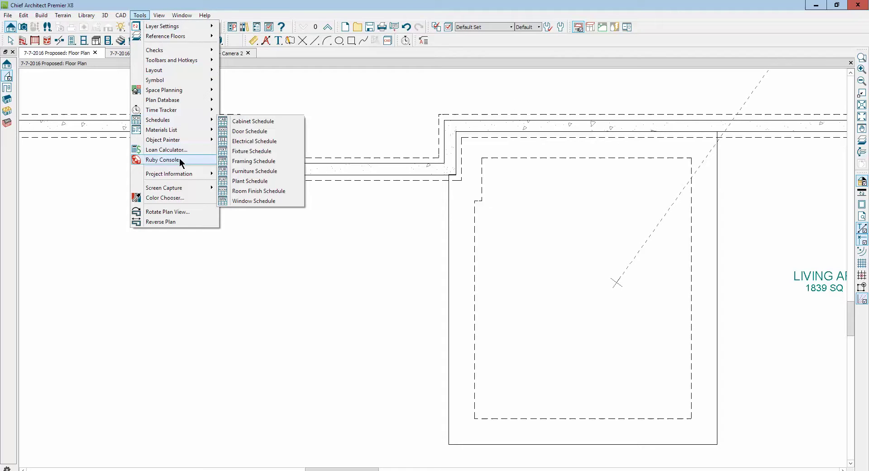
mouse_move(165, 58)
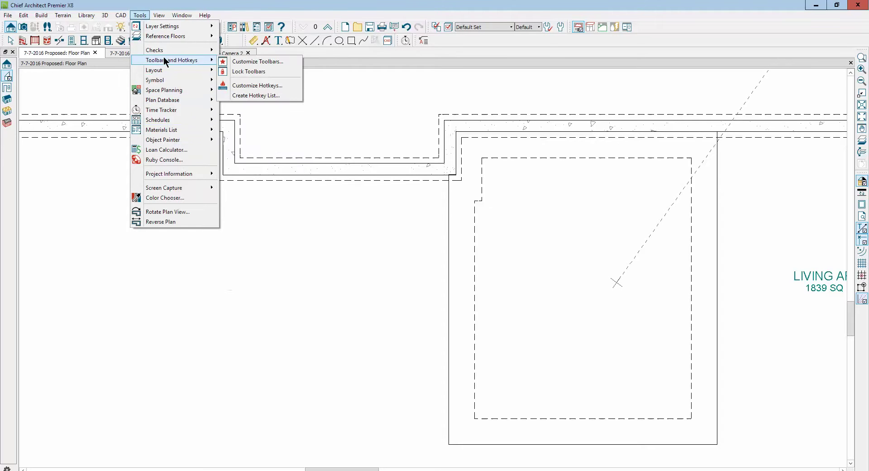
click(260, 64)
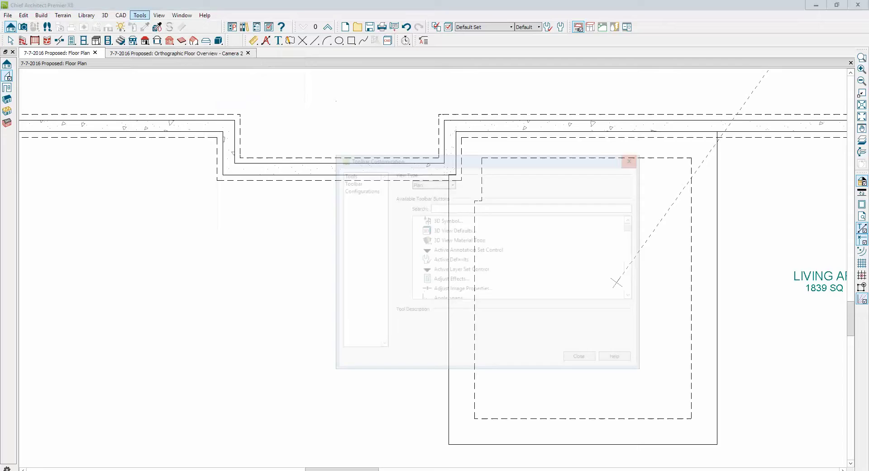
click(348, 189)
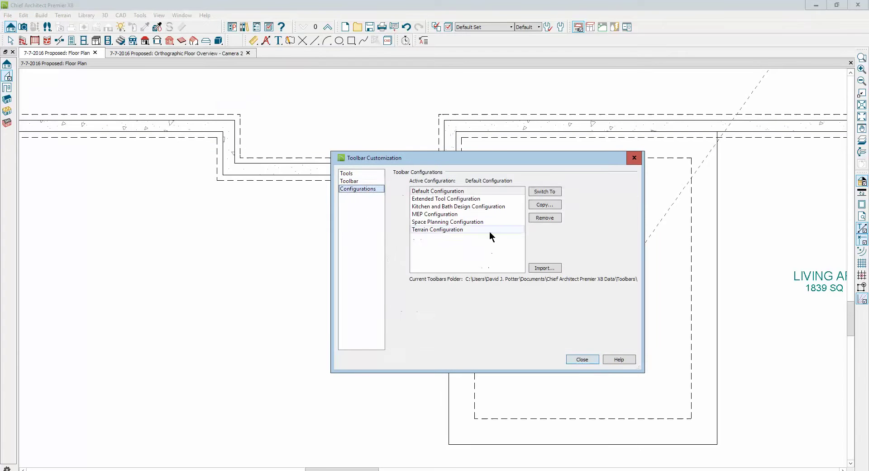
click(555, 191)
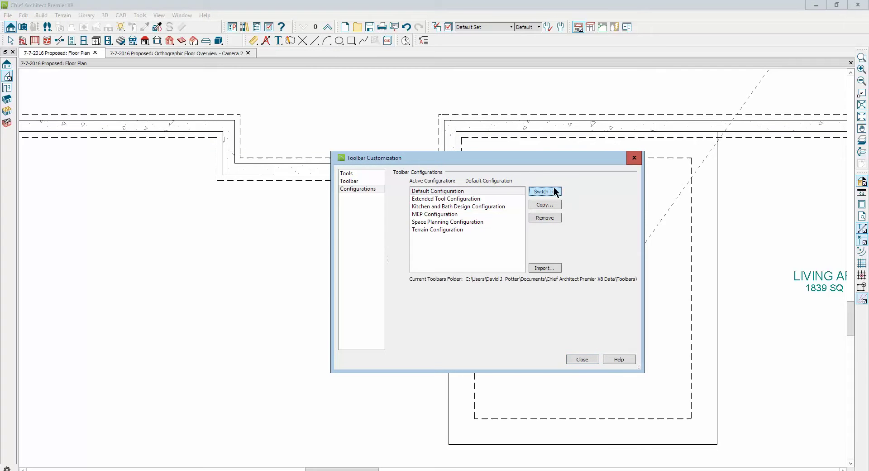
click(583, 358)
click(328, 27)
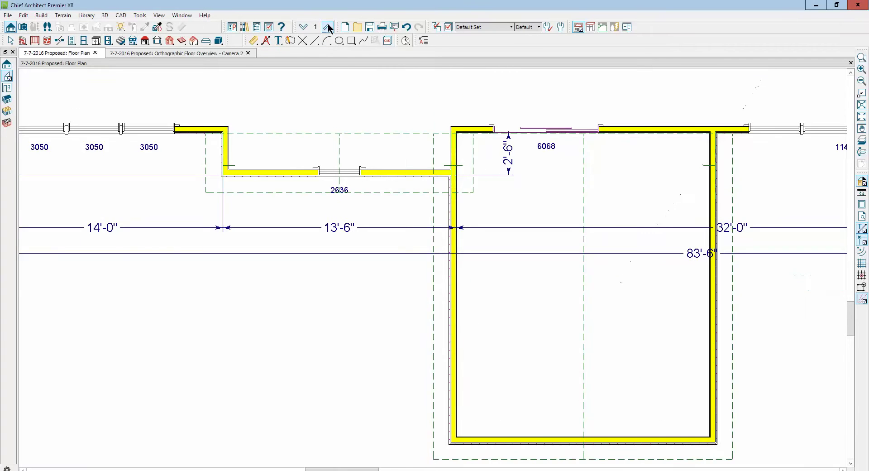
scroll(530, 200, down, 2)
scroll(530, 200, down, 1)
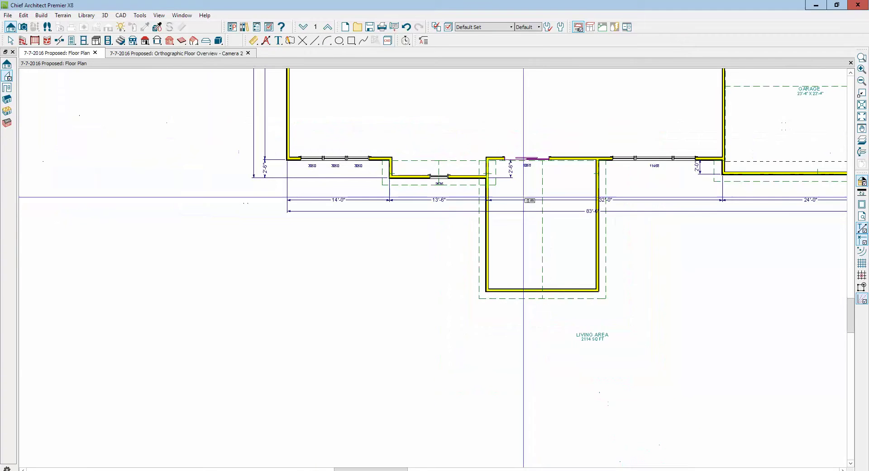
click(571, 240)
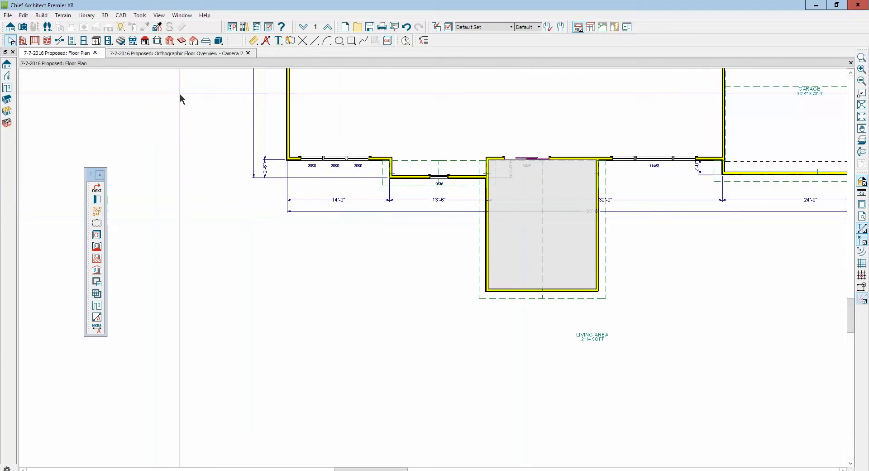
click(303, 27)
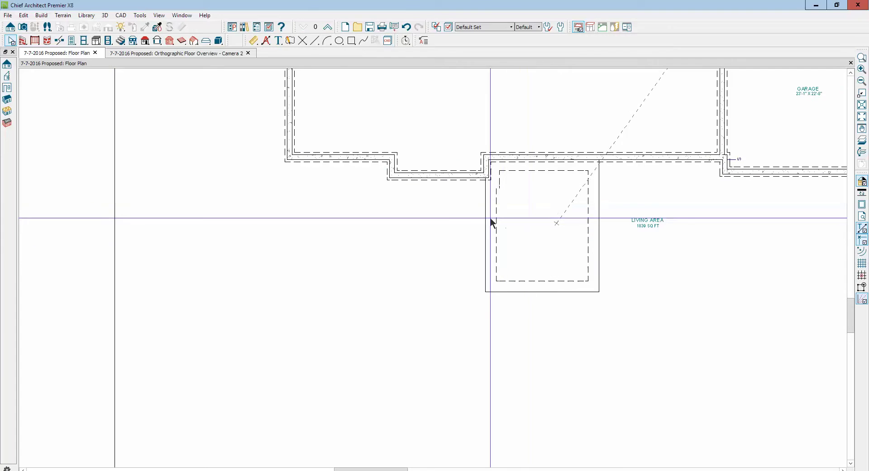